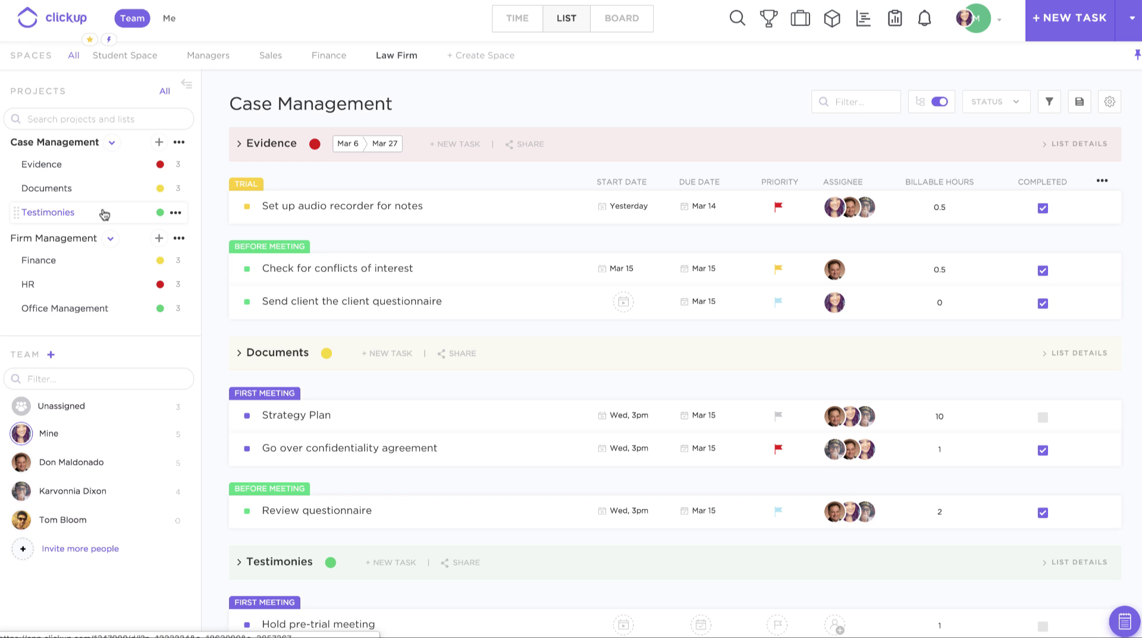
Step: View the Firm Management project and the Evidence list, and return to the whole Case Management project
click(81, 239)
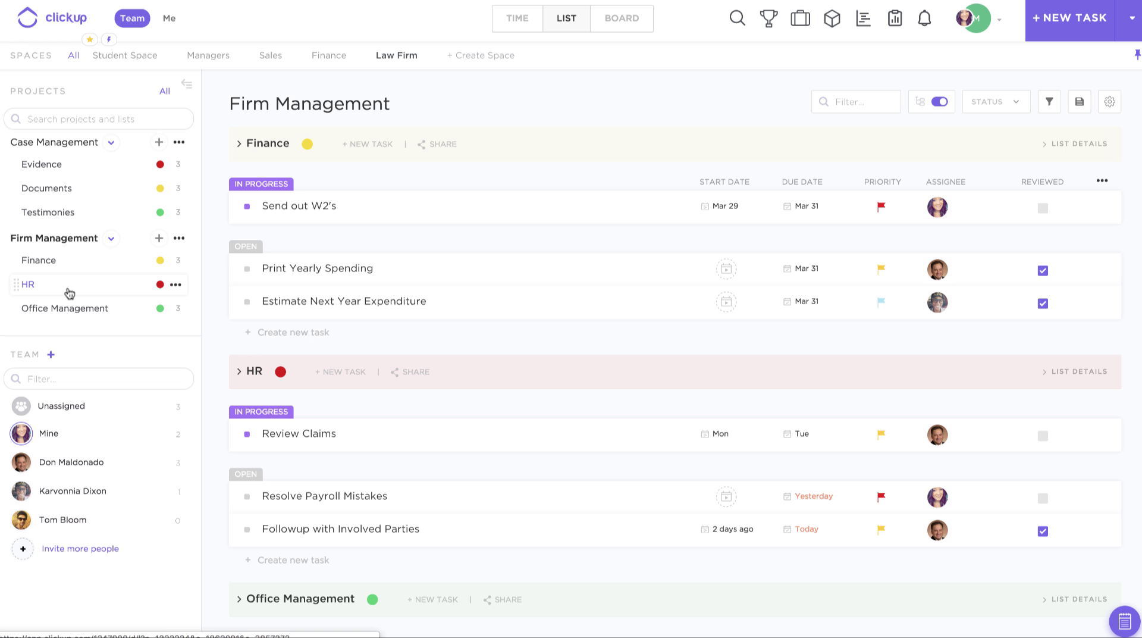
click(42, 164)
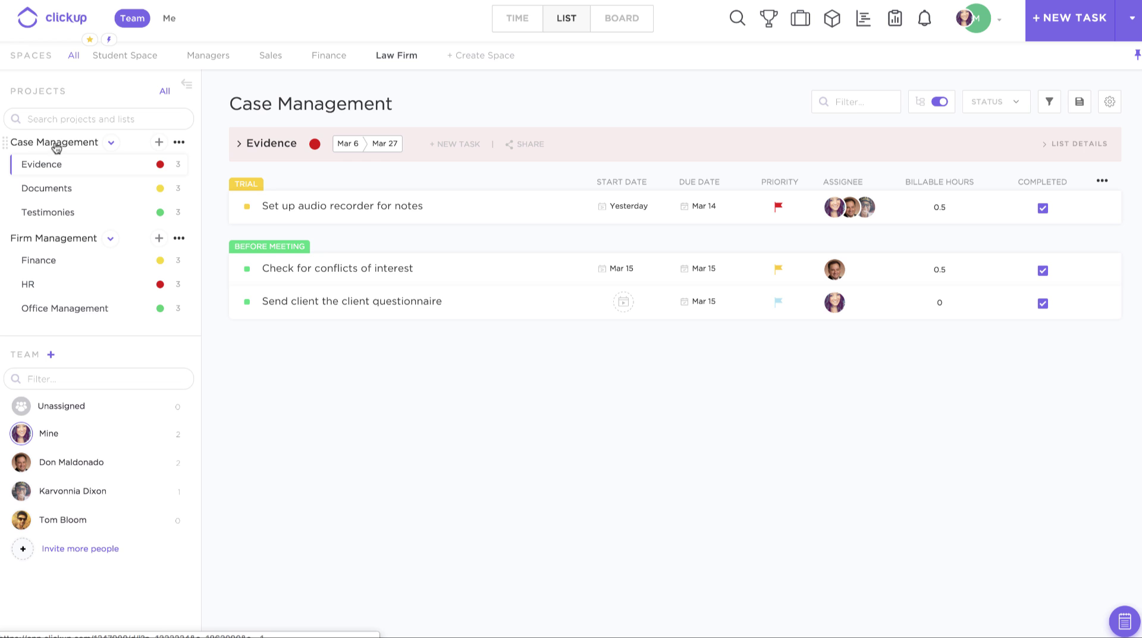
click(56, 145)
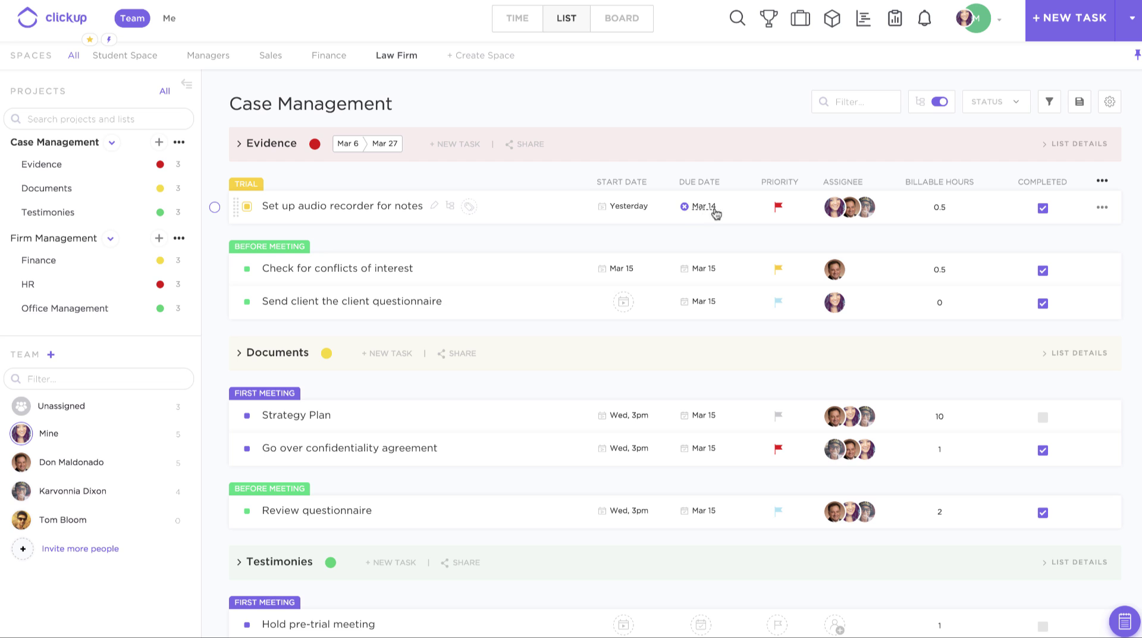
Step: Inspect the start date, priority, assignee and status options of the "Set up audio recorder for notes" task without changing them
click(629, 207)
click(740, 180)
click(777, 208)
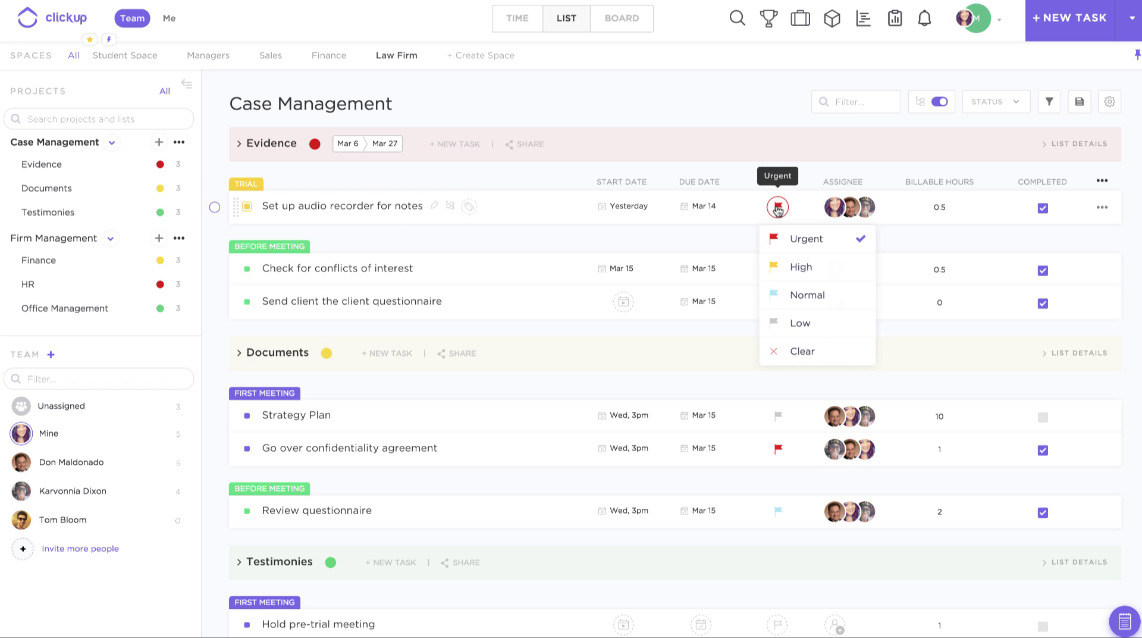
click(835, 213)
click(835, 213)
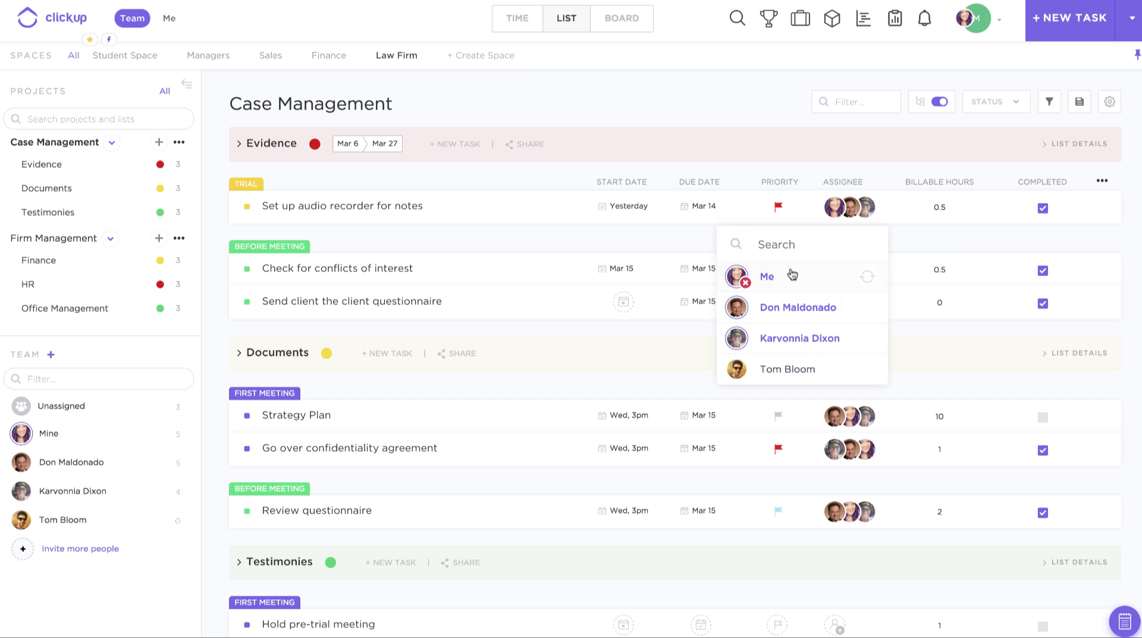
click(877, 164)
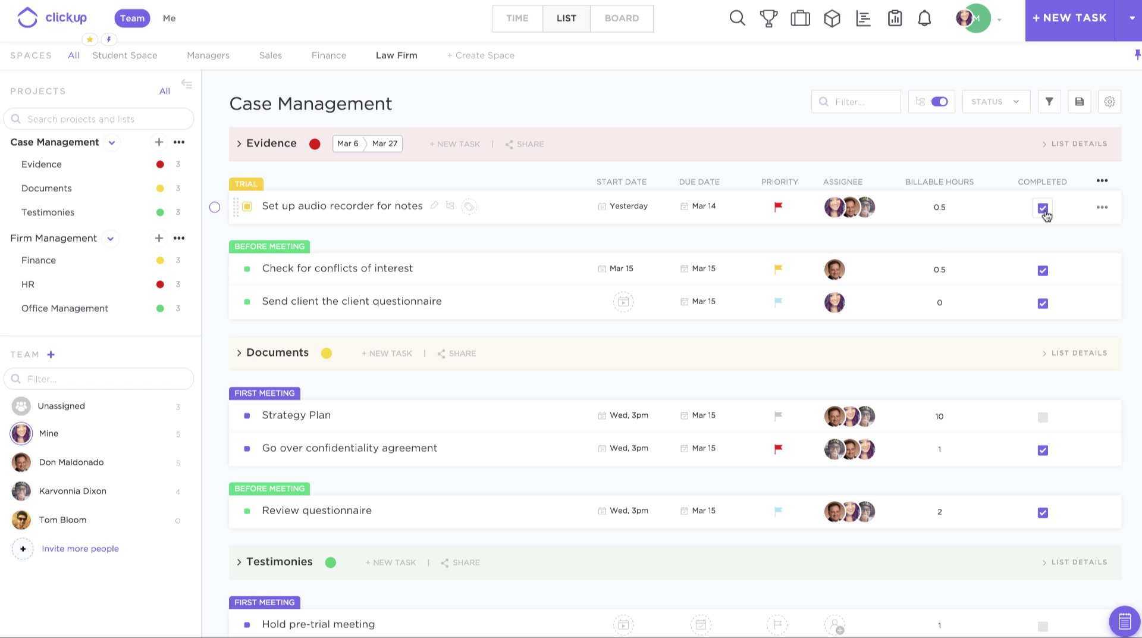
click(248, 207)
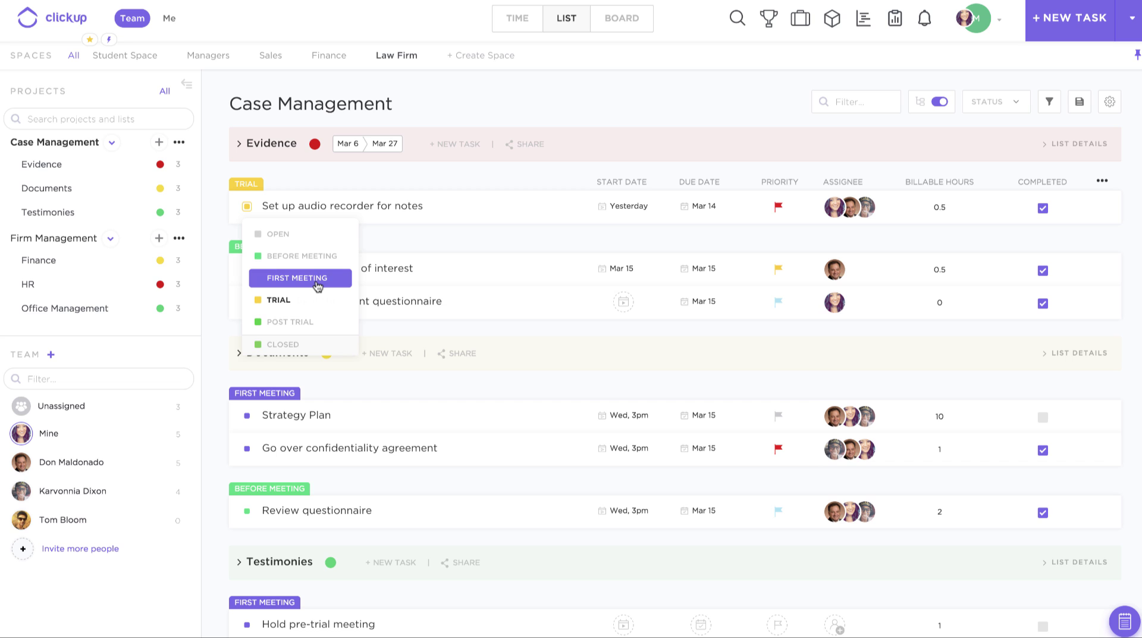
click(215, 129)
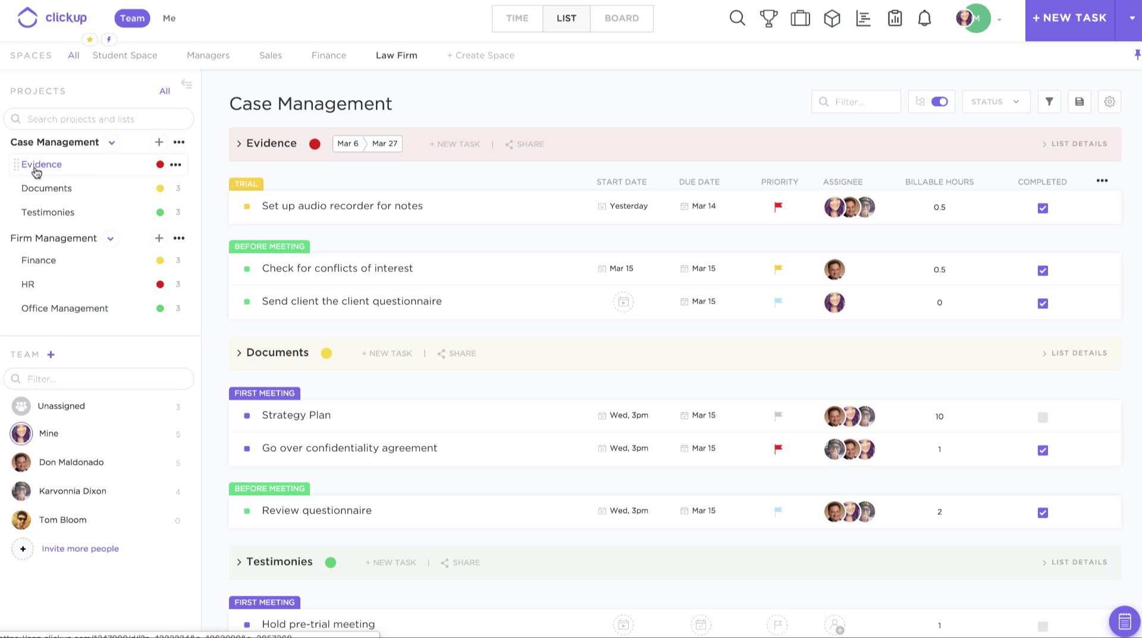
Step: Make the Evidence list private in its sharing settings and restore it to public
click(175, 165)
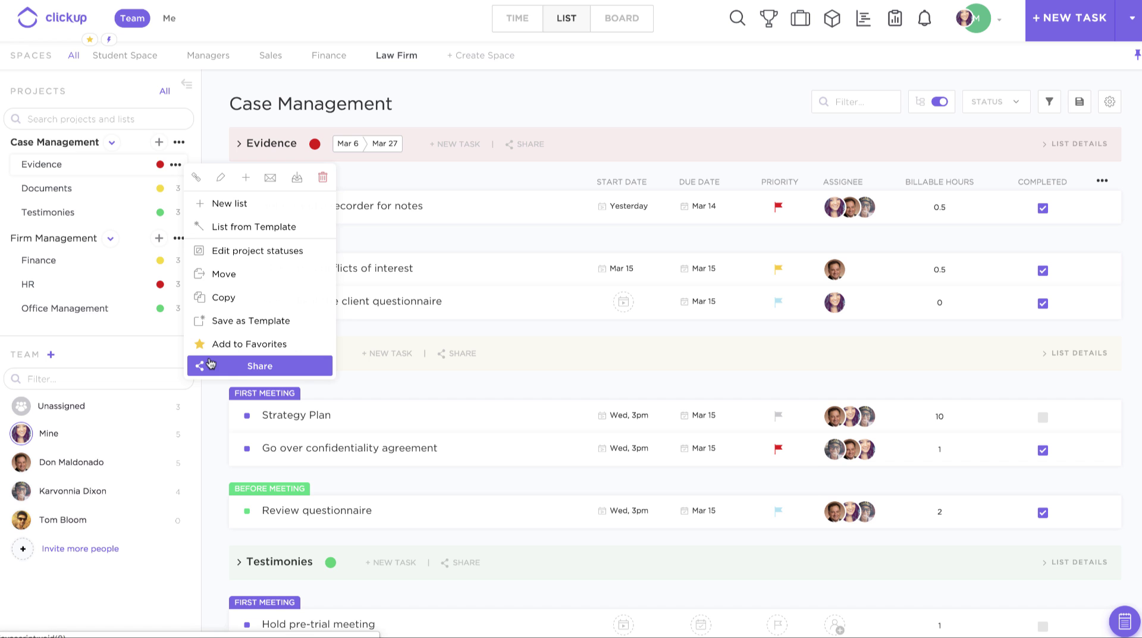
click(237, 367)
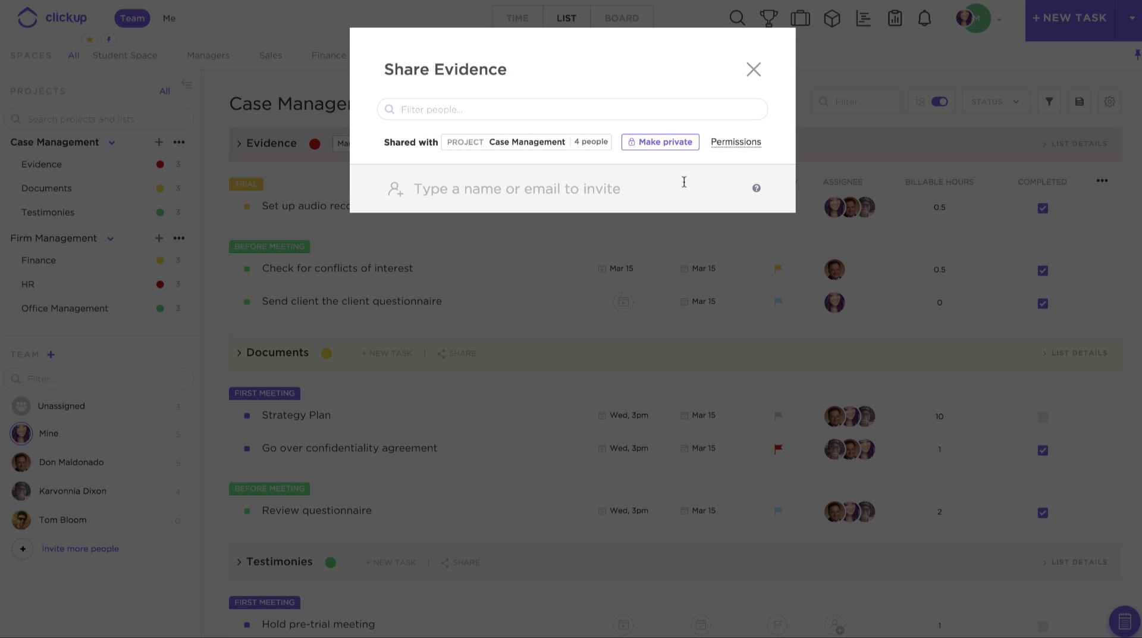
click(665, 142)
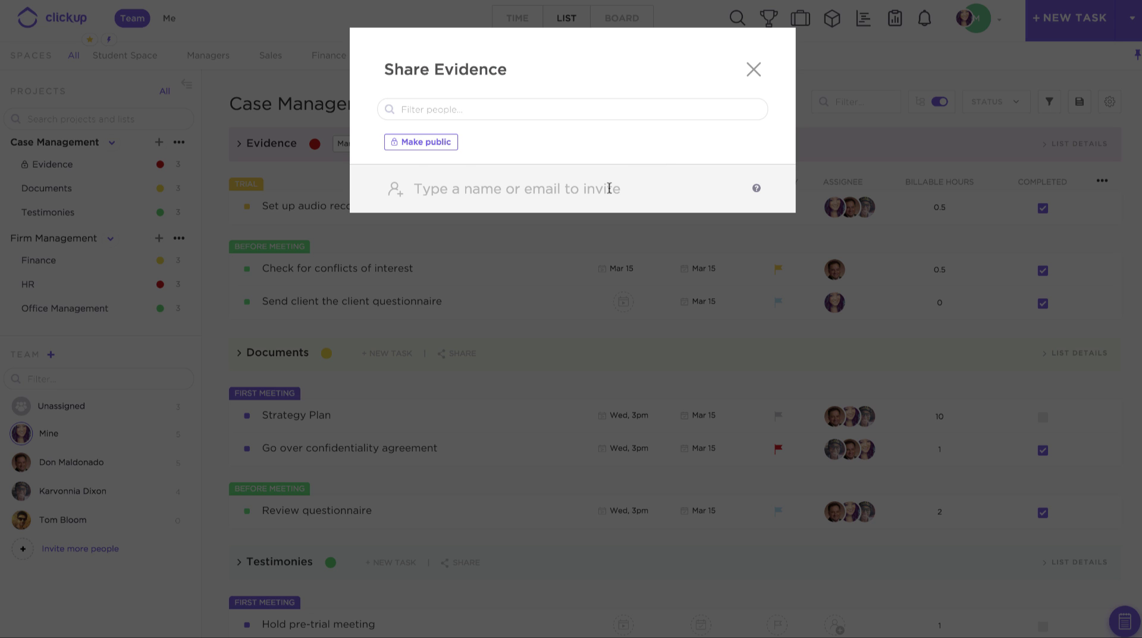
click(415, 149)
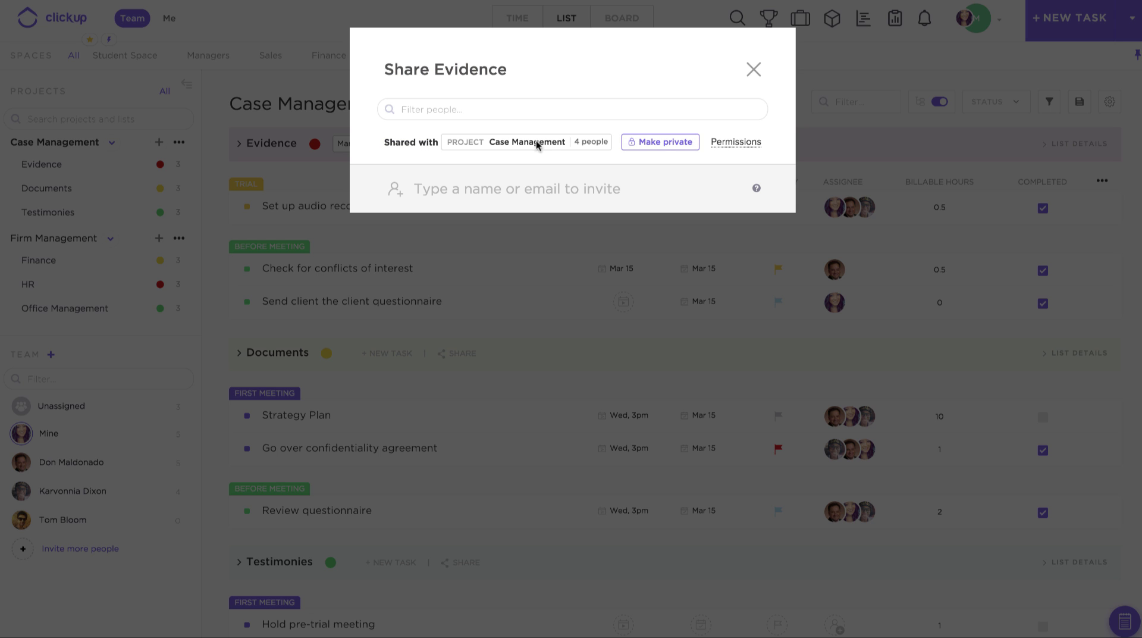
Step: Examine the Evidence list's member permissions and the access levels available for one member, and close the sharing settings
click(728, 147)
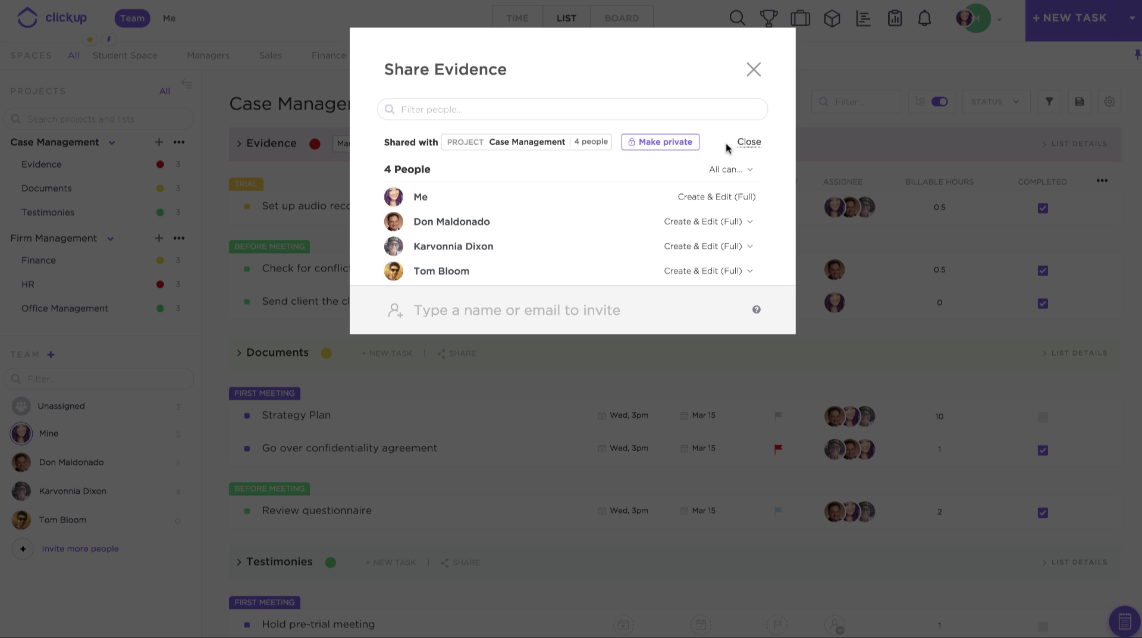
click(708, 222)
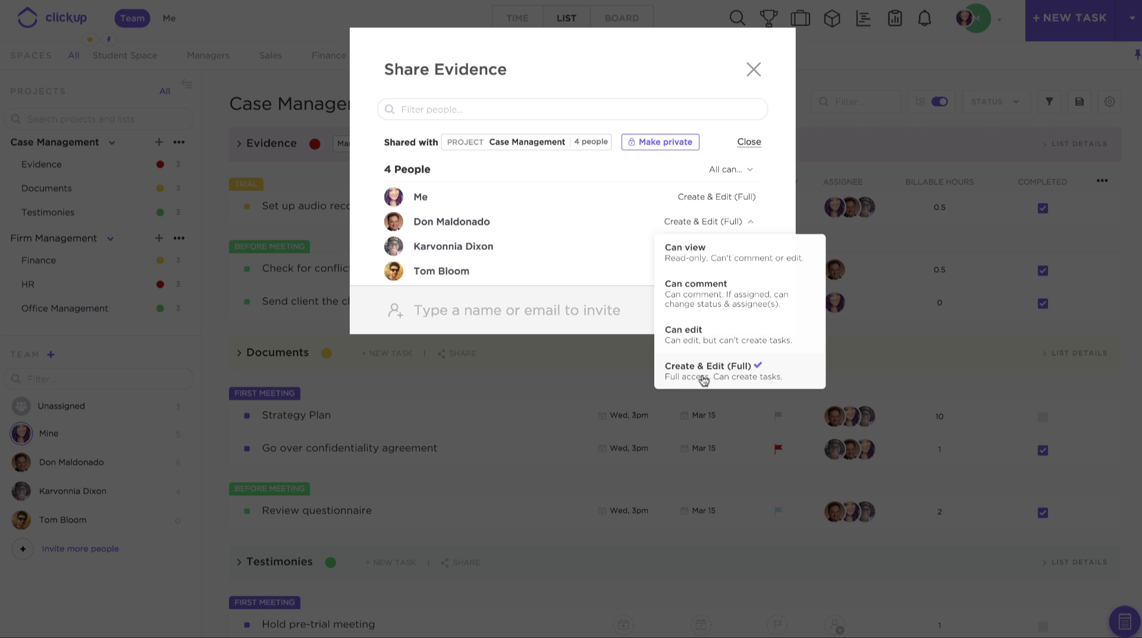
click(579, 288)
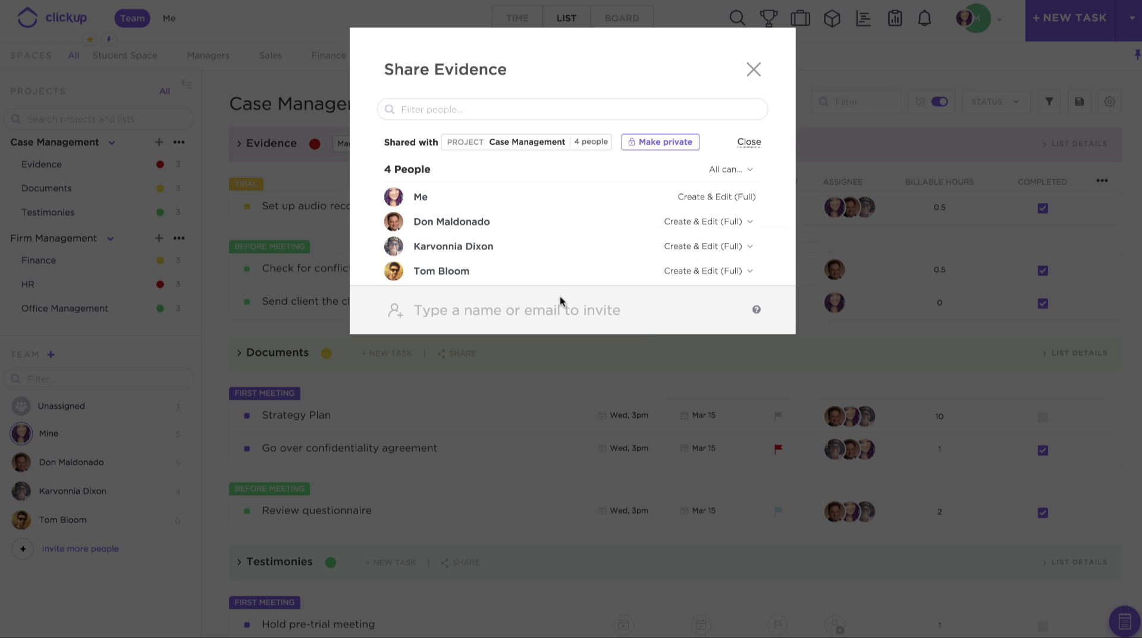
click(502, 309)
click(755, 69)
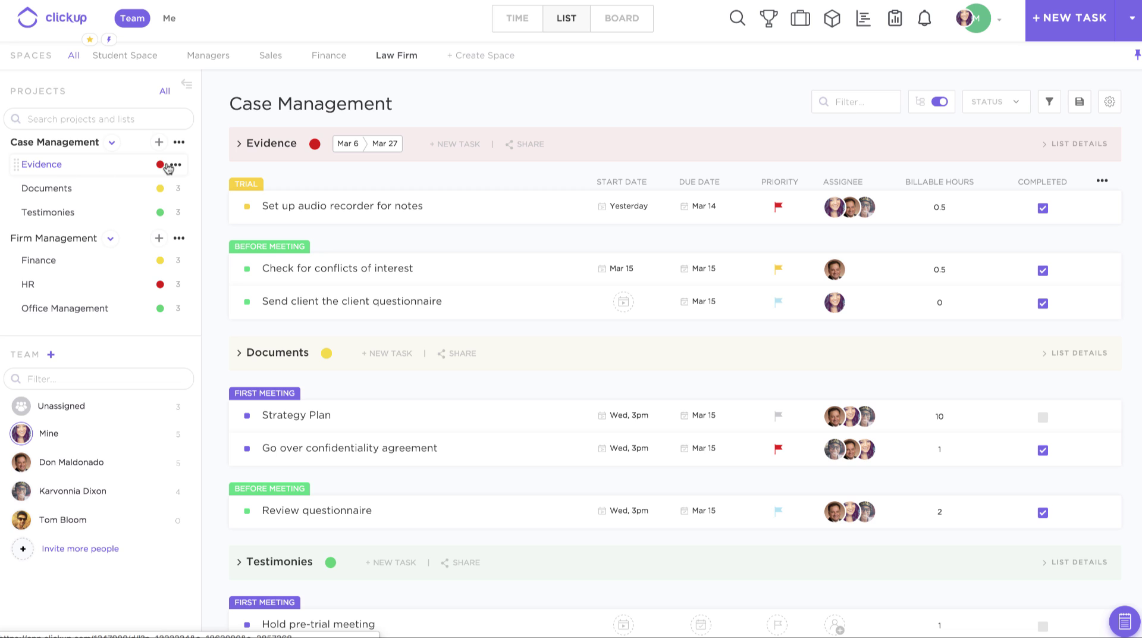
Step: Expand the Evidence list's details, inspect its date range in the calendar, and collapse the details
click(259, 146)
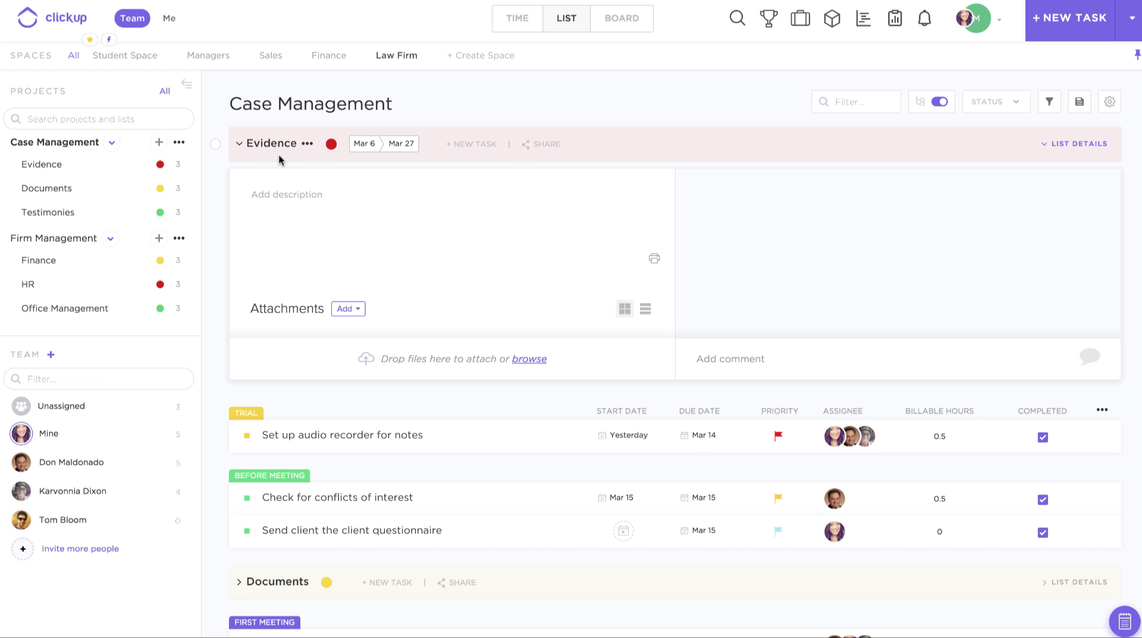
click(377, 145)
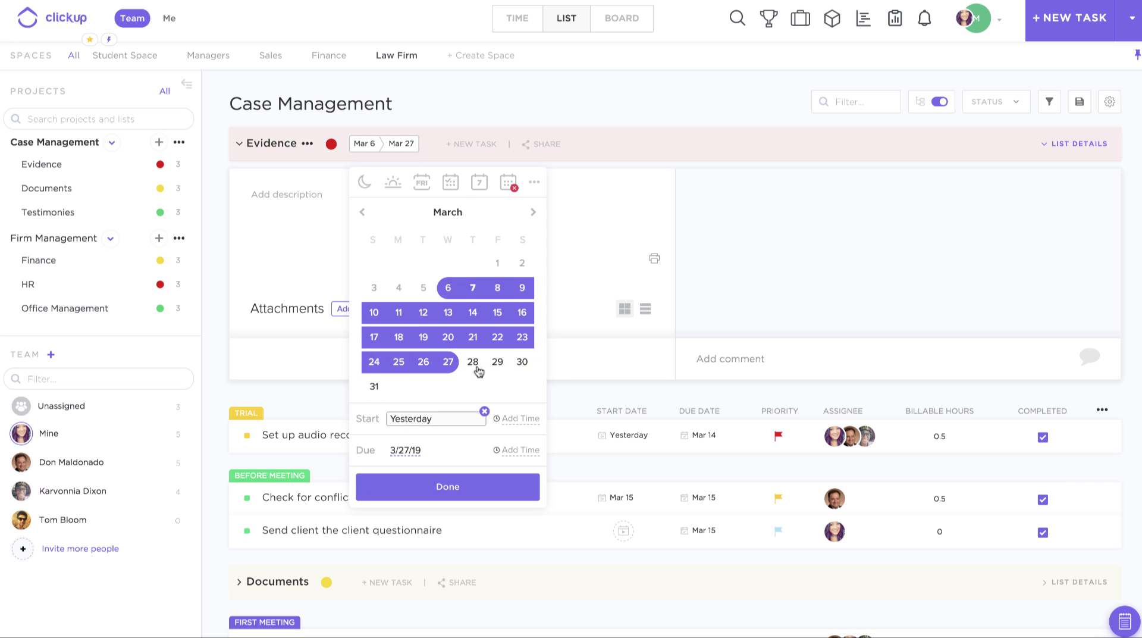
click(688, 129)
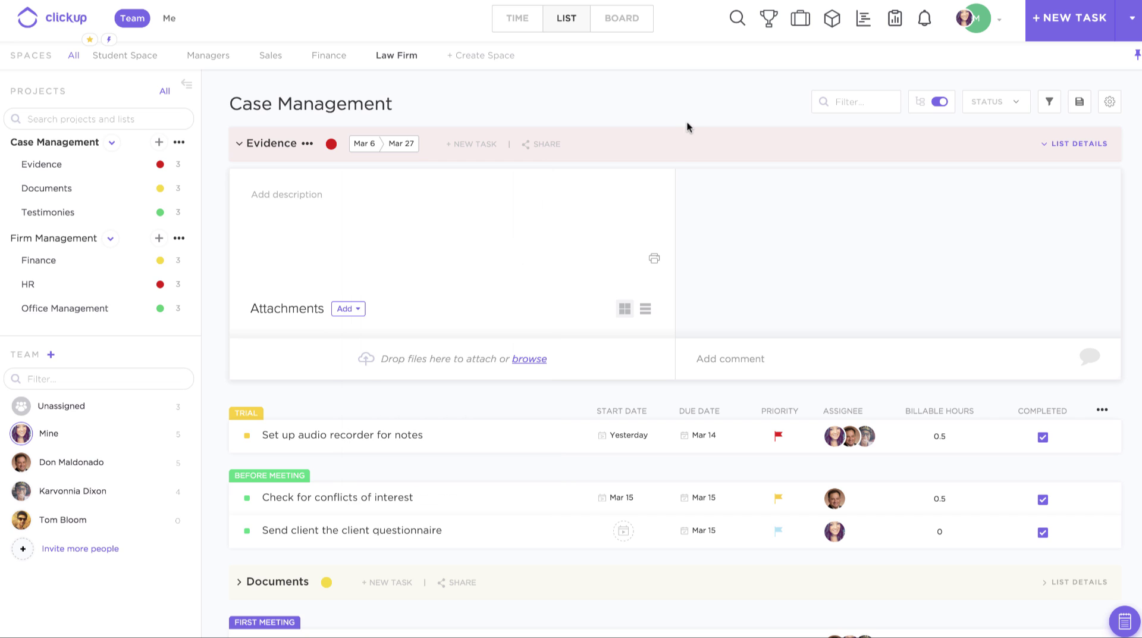
click(241, 146)
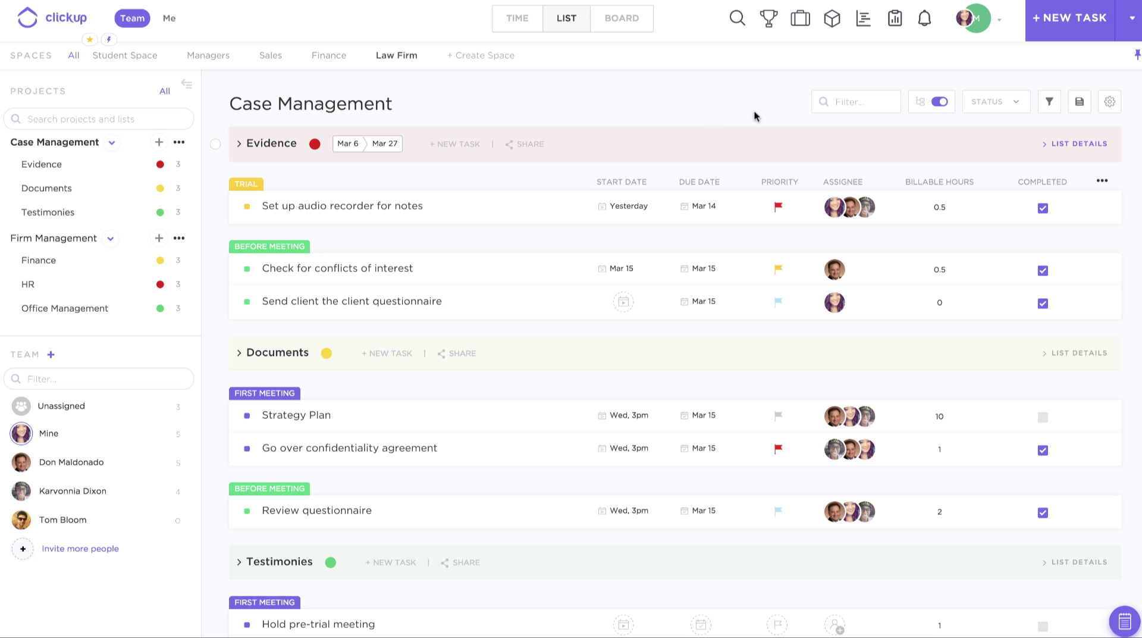
Step: Try shifting the Evidence list to start on 3/16/2019 in the Gantt chart, cancel the date change, and return to the list view
click(865, 23)
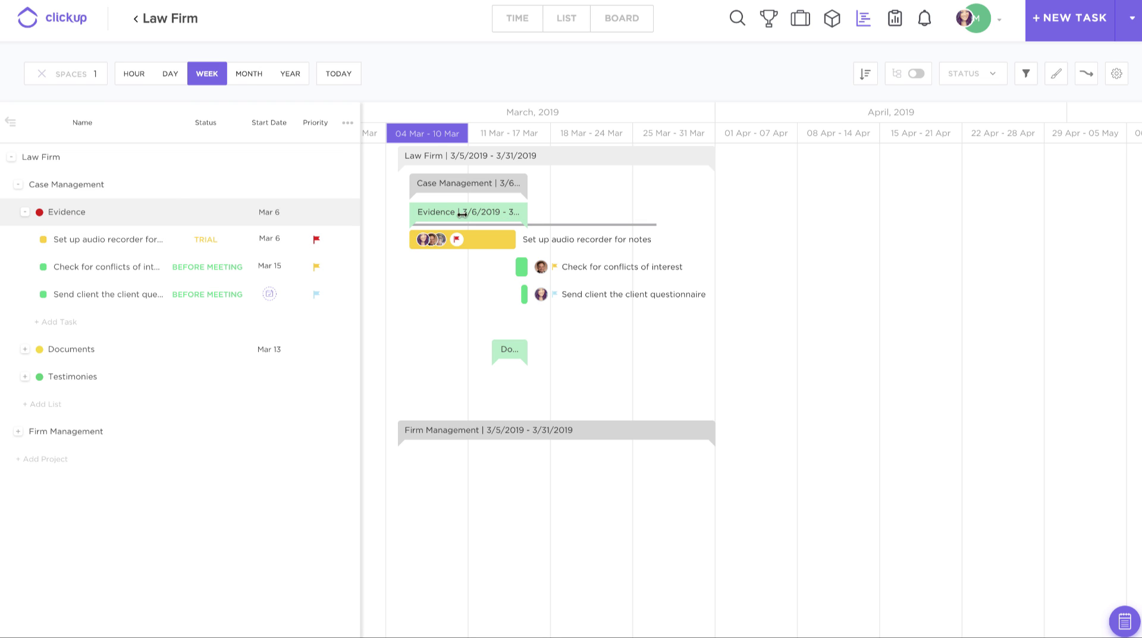
mouse_move(441, 207)
drag(437, 208, 555, 206)
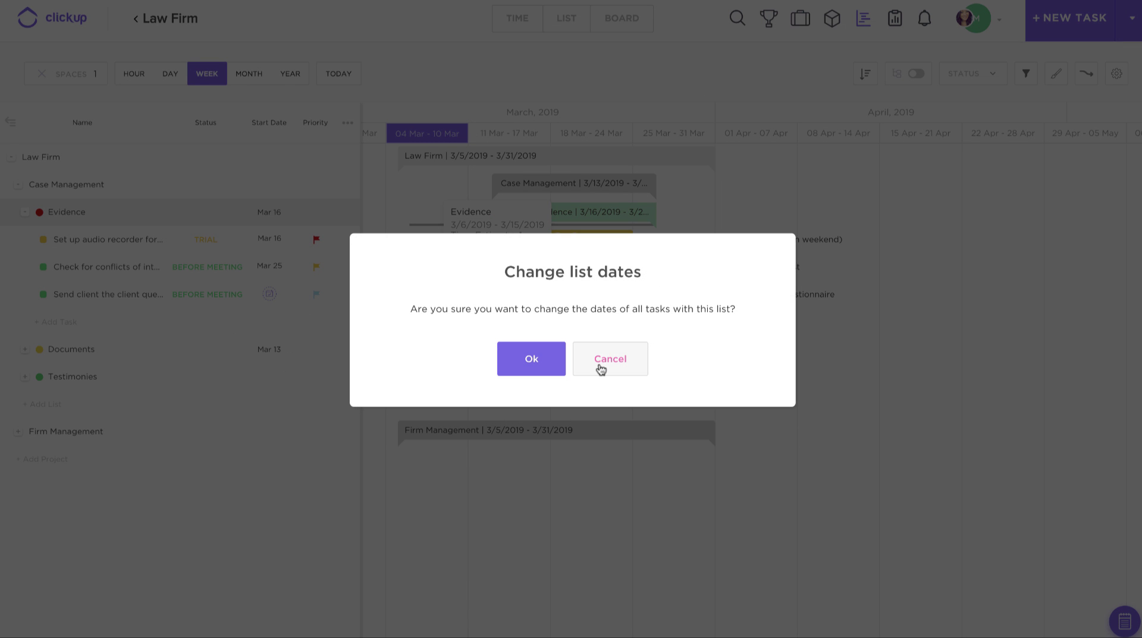
click(601, 368)
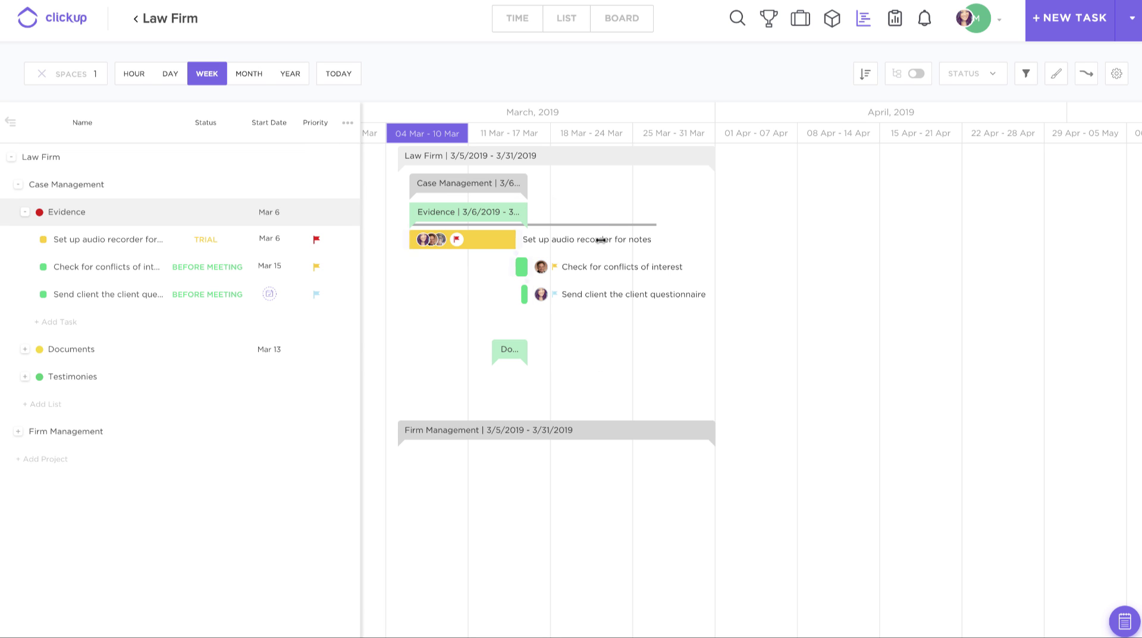
click(566, 18)
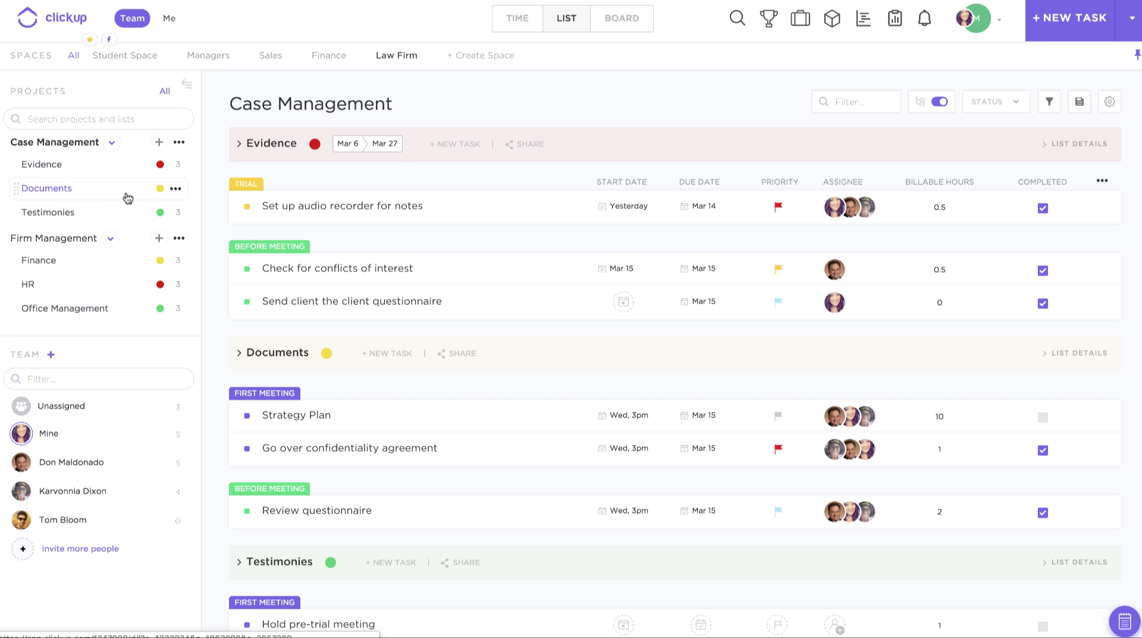
Step: View the instructions for creating tasks by email in the Documents list and close them
click(176, 189)
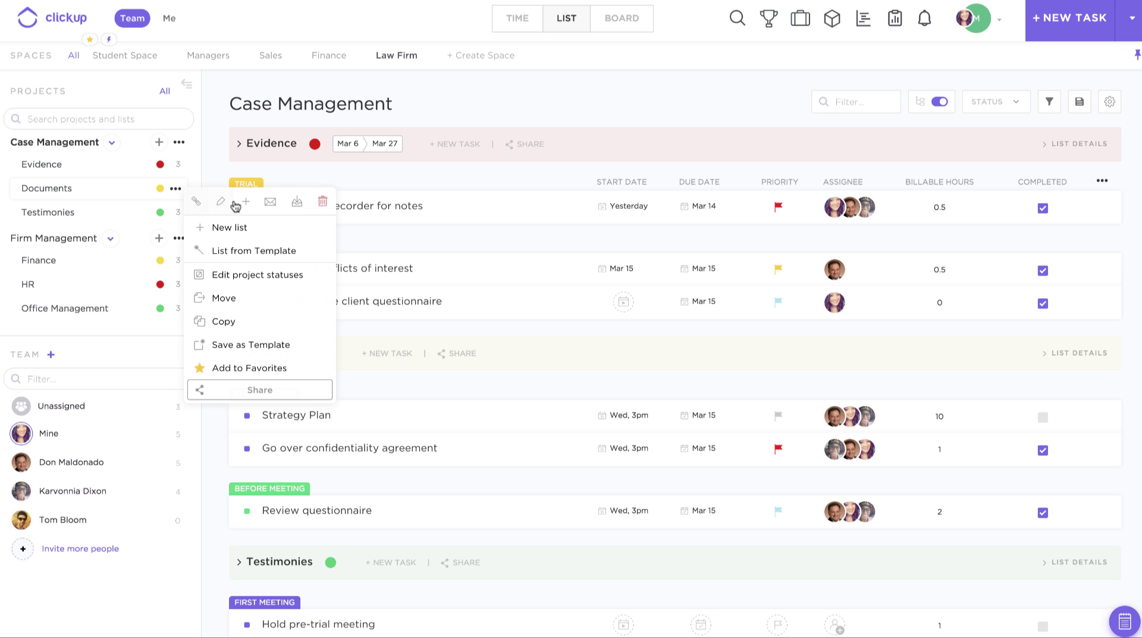
click(271, 203)
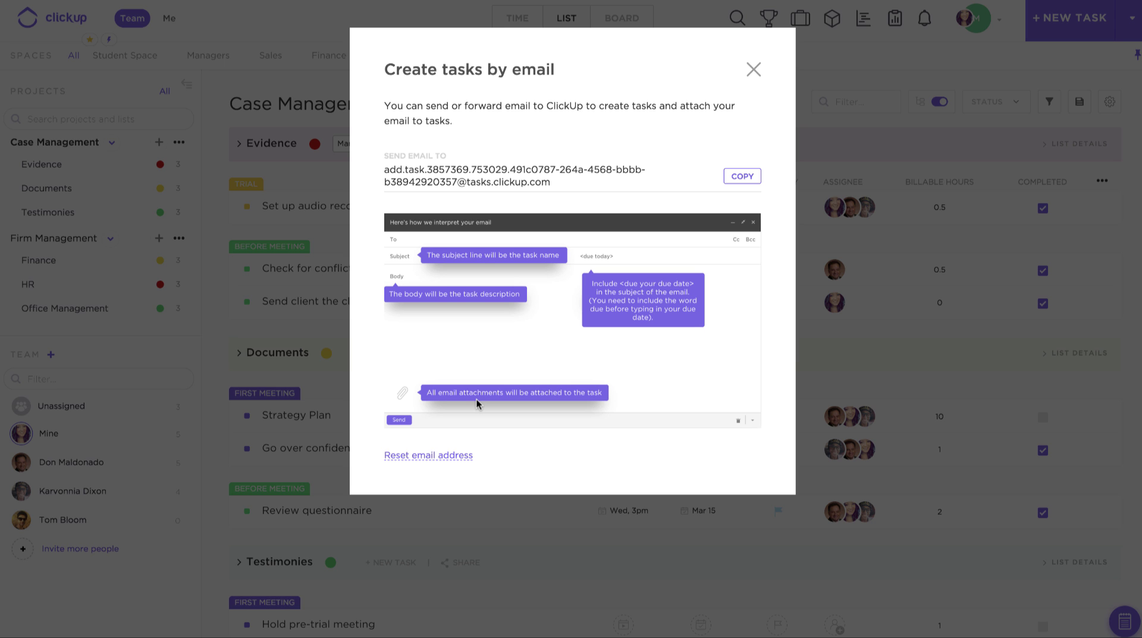
click(753, 70)
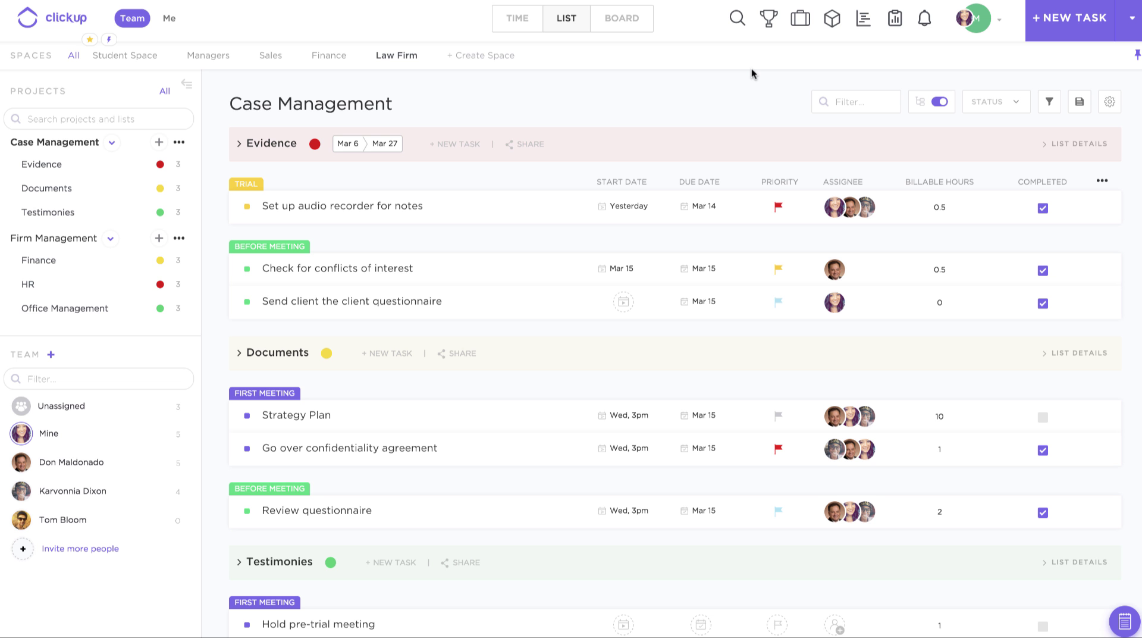